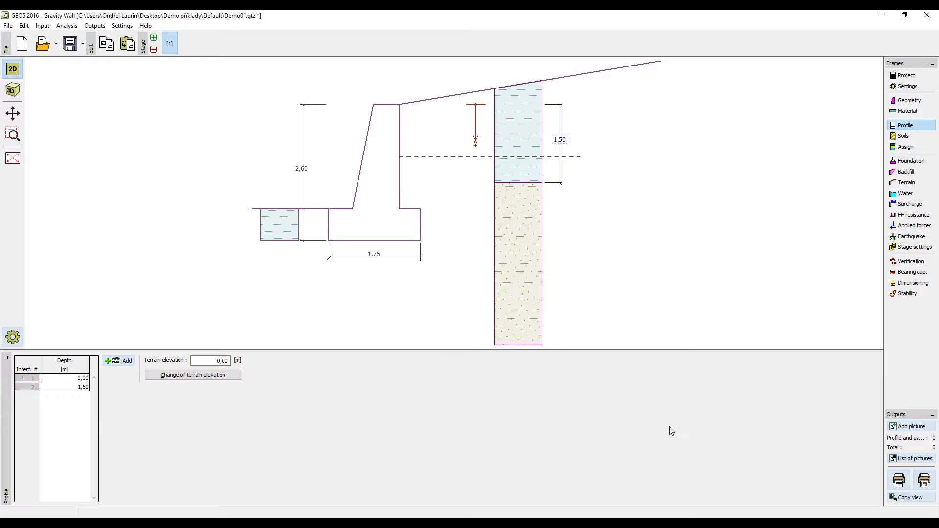
Preview the report with as many pages as possible shown at once
{"action": "left_click", "coordinate": [898, 480]}
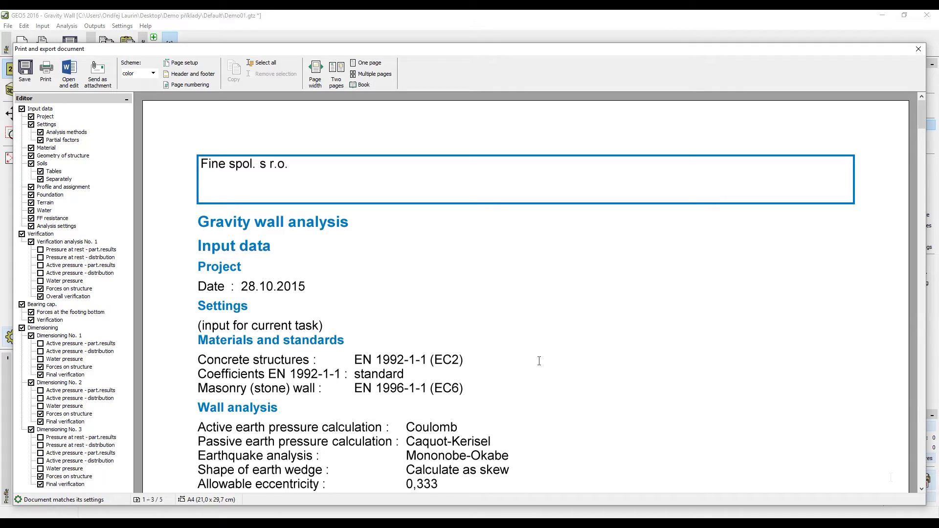
{"action": "left_click", "coordinate": [336, 73]}
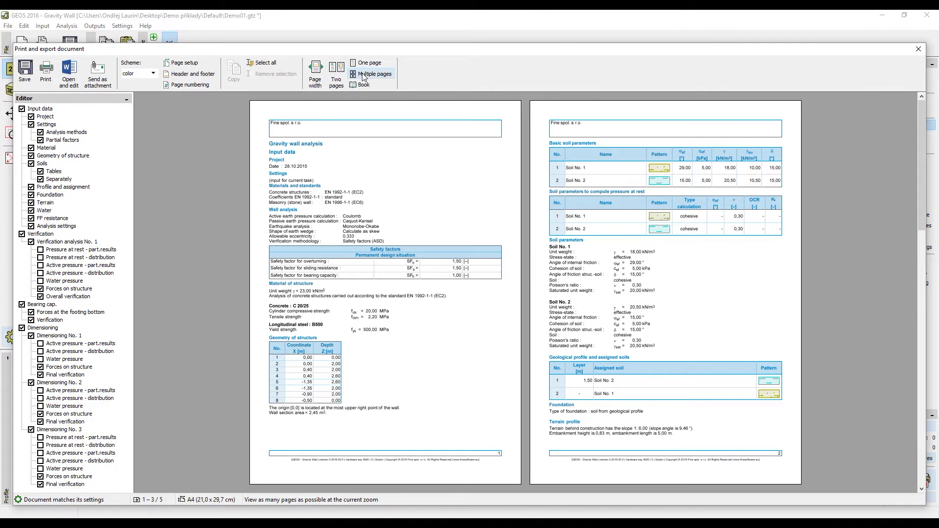
{"action": "left_click", "coordinate": [363, 74]}
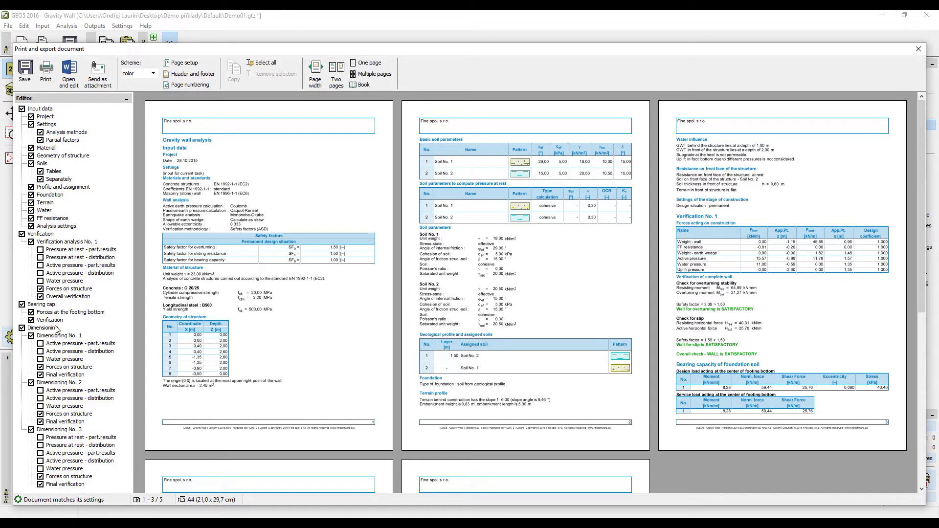
Leave the Water, Terrain and Foundation sections out of the report
{"action": "left_click", "coordinate": [31, 212]}
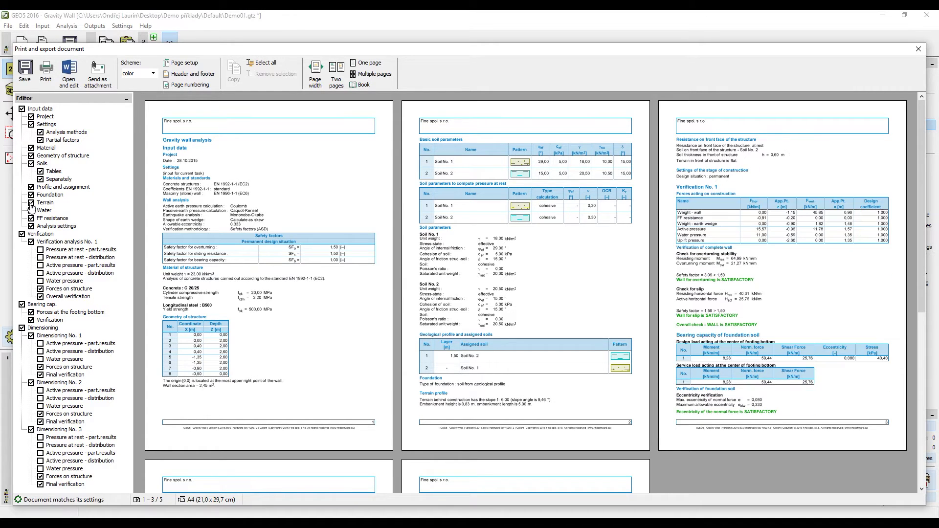
{"action": "left_click", "coordinate": [31, 204]}
{"action": "left_click", "coordinate": [31, 195]}
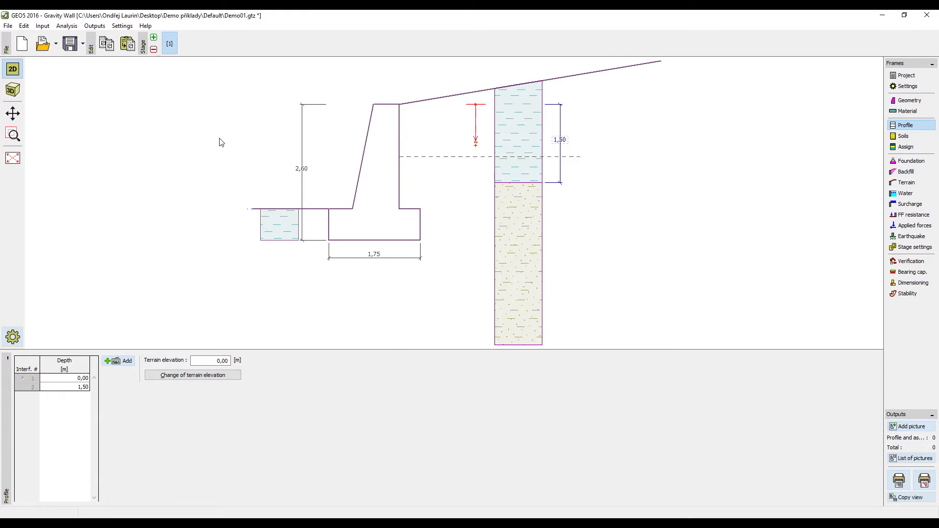
Check the preset company details and logo under Settings > Company, then confirm them
{"action": "left_click", "coordinate": [123, 26]}
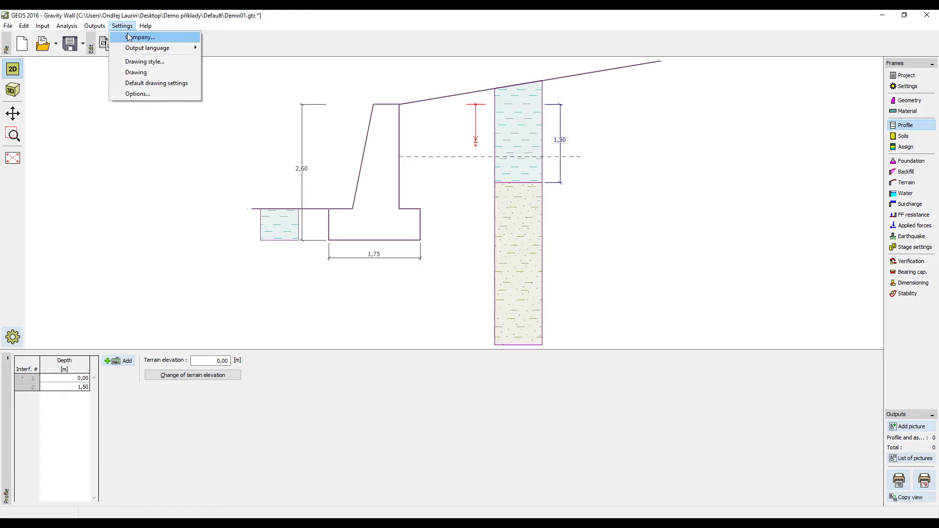
{"action": "left_click", "coordinate": [130, 36]}
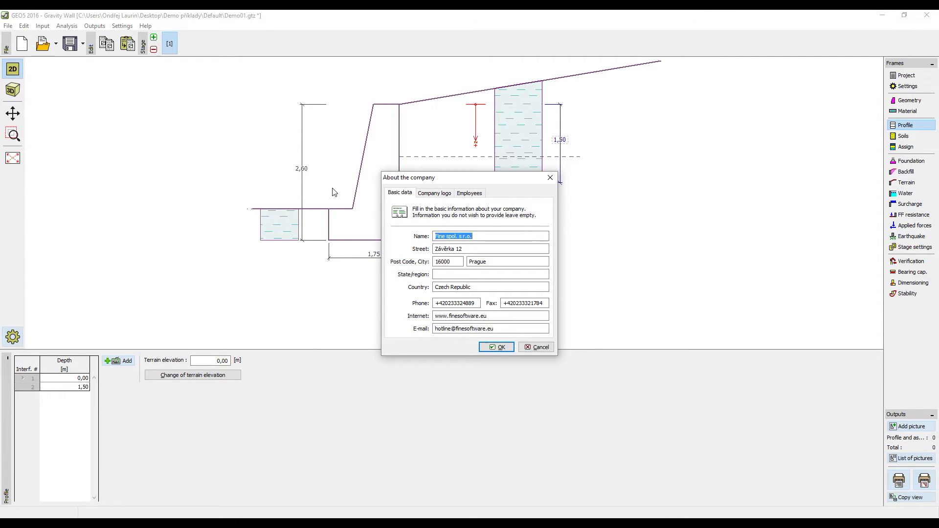
{"action": "left_click", "coordinate": [426, 195]}
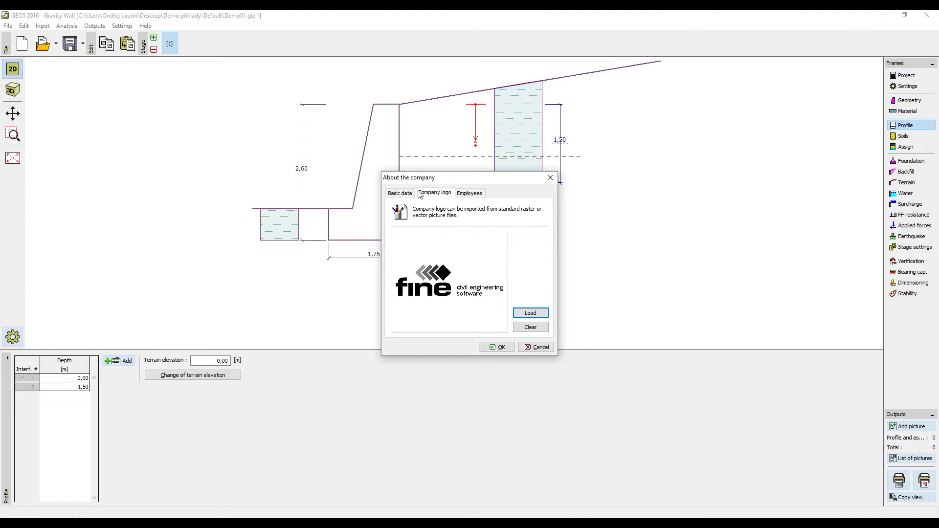
{"action": "left_click", "coordinate": [491, 348]}
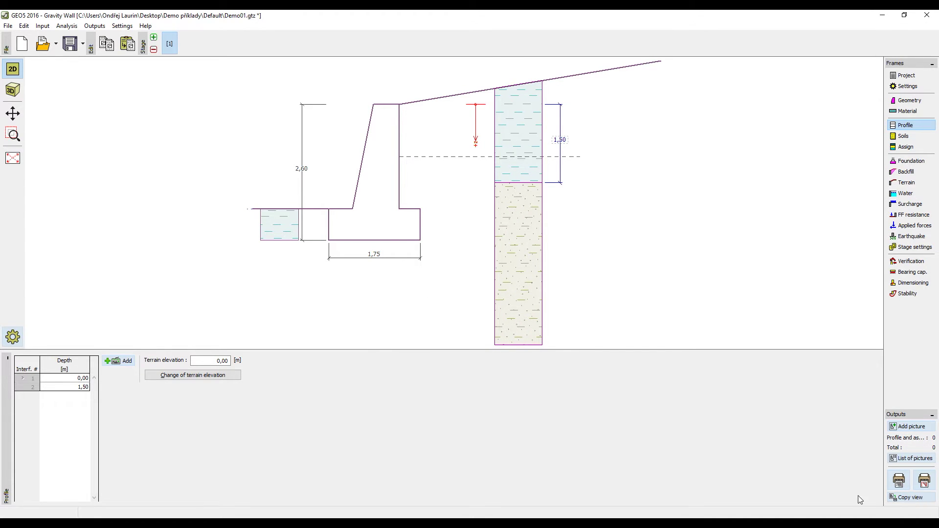
Add the company telephone as the third header line and include the company logo
{"action": "left_click", "coordinate": [899, 480]}
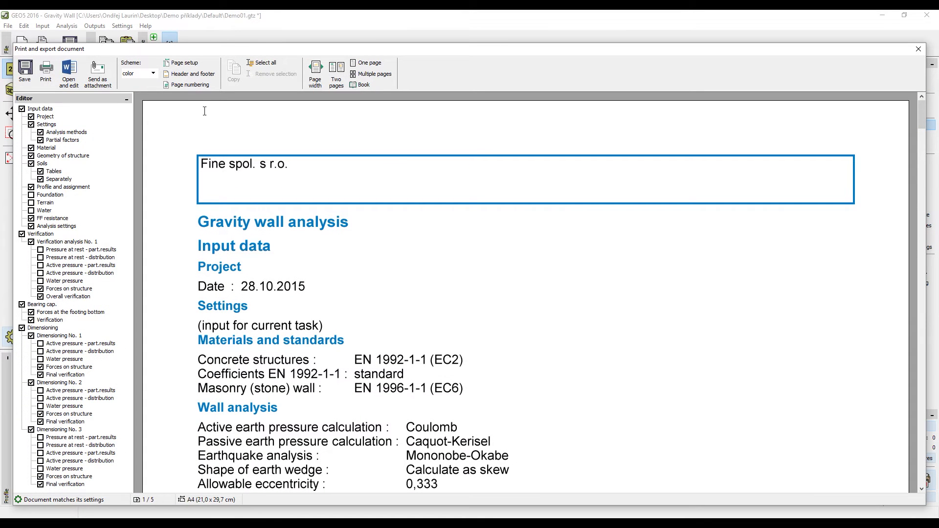
{"action": "left_click", "coordinate": [201, 74]}
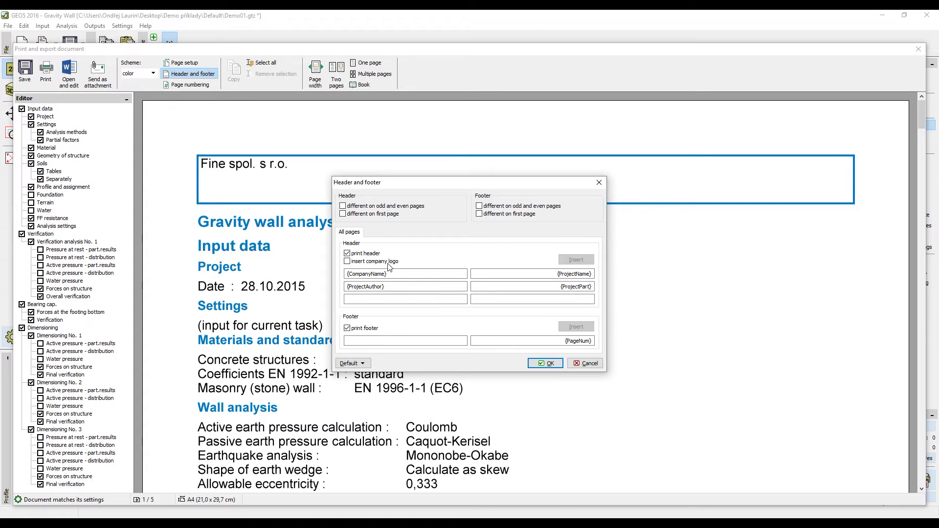
{"action": "left_click", "coordinate": [394, 299]}
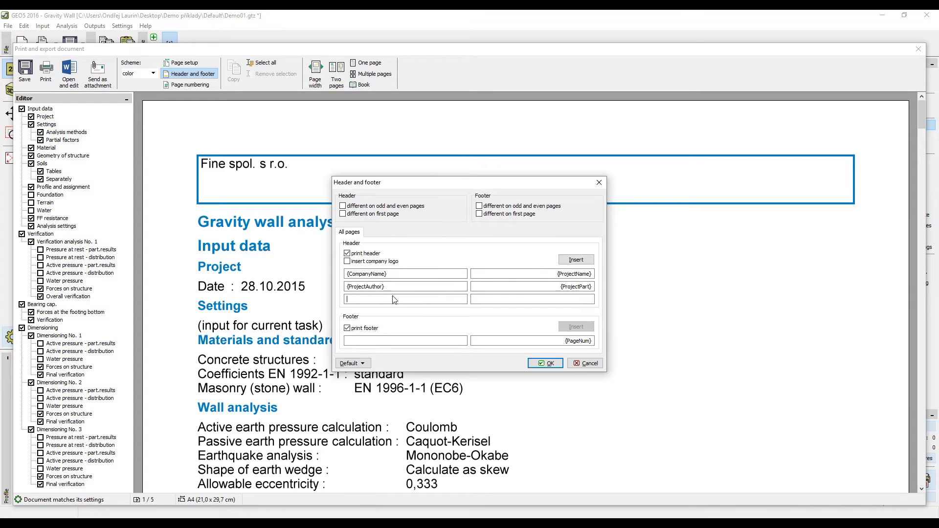
{"action": "left_click", "coordinate": [568, 261]}
{"action": "mouse_move", "coordinate": [579, 272]}
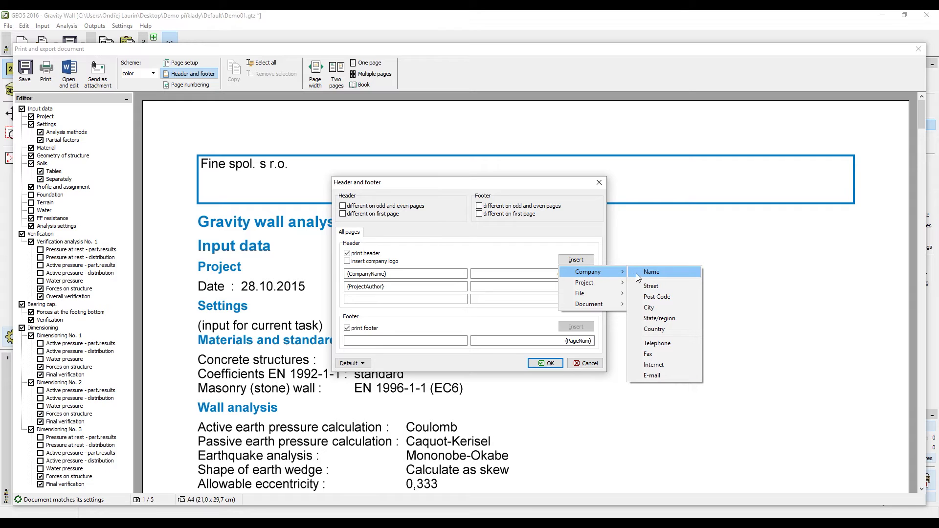
{"action": "left_click", "coordinate": [660, 345]}
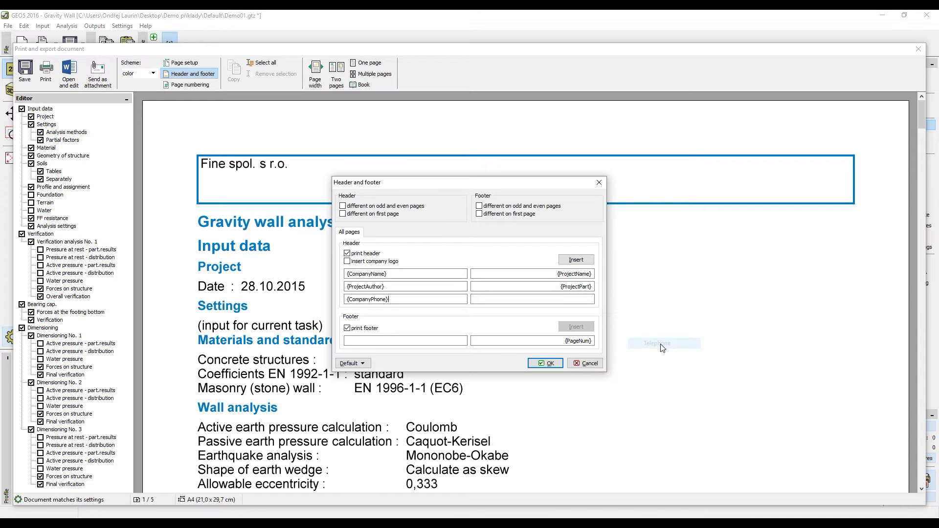
{"action": "left_click", "coordinate": [347, 261]}
{"action": "left_click", "coordinate": [545, 363]}
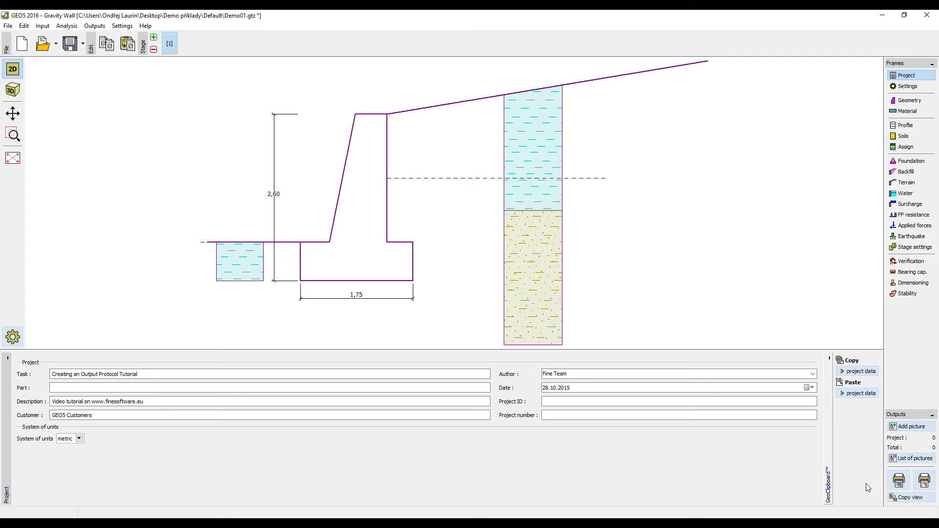
Reopen the report preview to see the header with logo, company, author, phone and title
{"action": "left_click", "coordinate": [899, 481]}
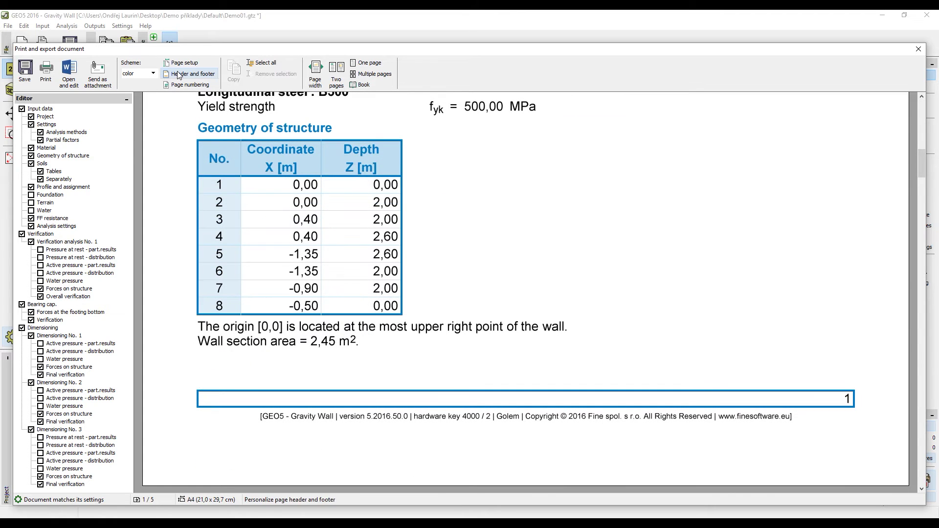
Append ' of 5' to the footer page number so page one reads '1 of 5'
{"action": "left_click", "coordinate": [179, 75]}
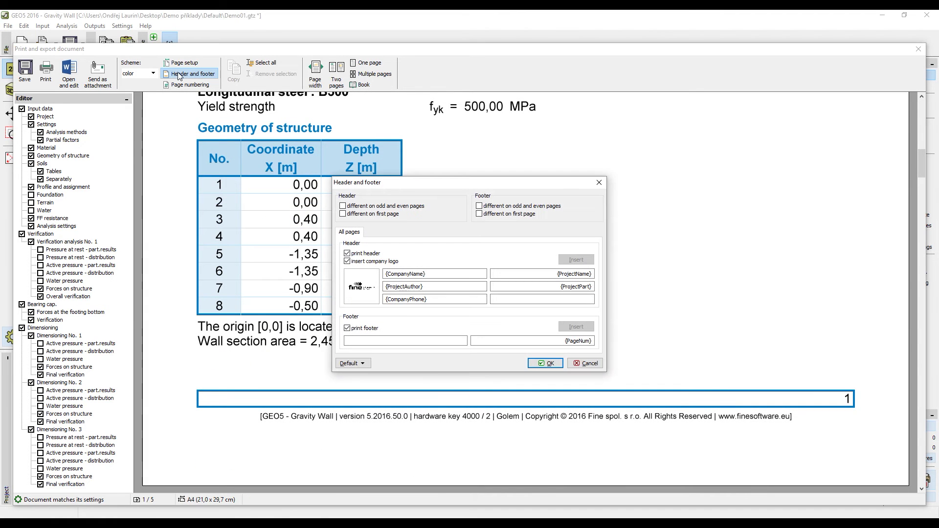
{"action": "left_click", "coordinate": [592, 341]}
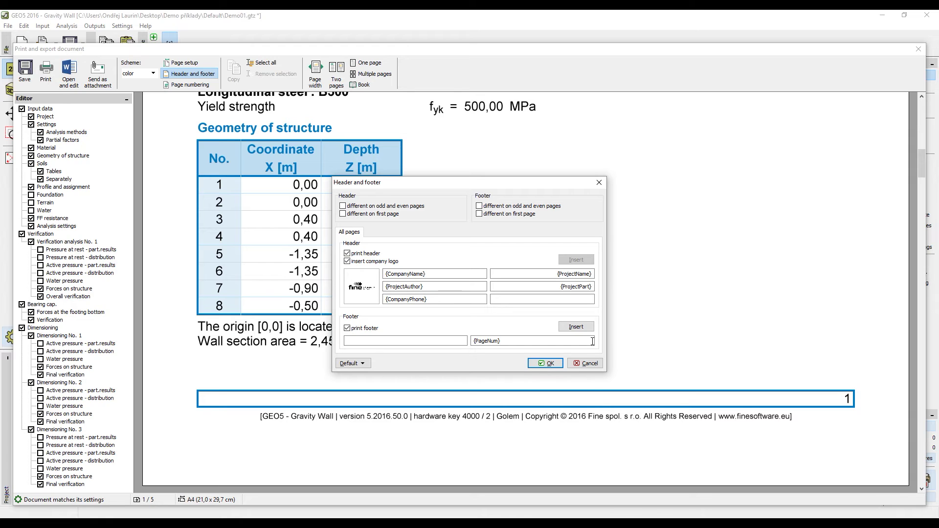
{"action": "type", "text": "of 5"}
{"action": "left_click", "coordinate": [544, 362]}
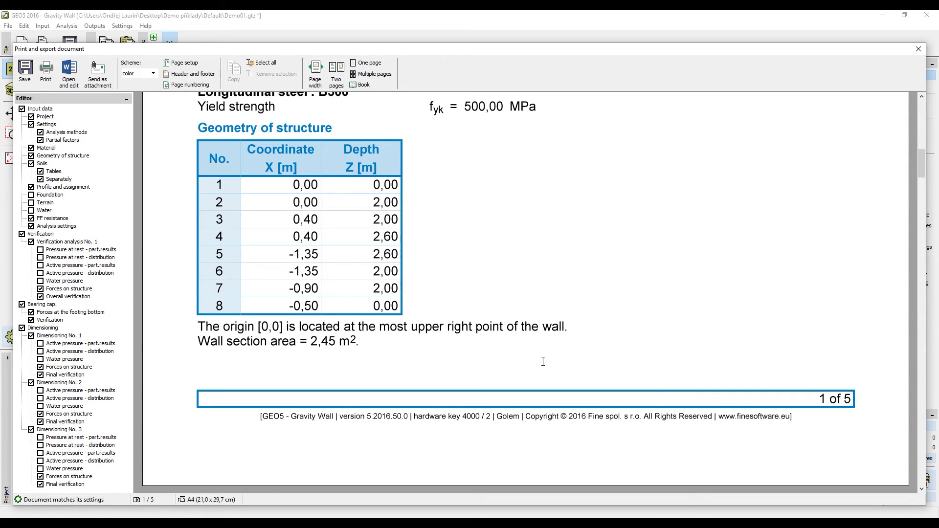
{"action": "scroll", "coordinate": [542, 361], "scroll_direction": "down", "scroll_amount": 3}
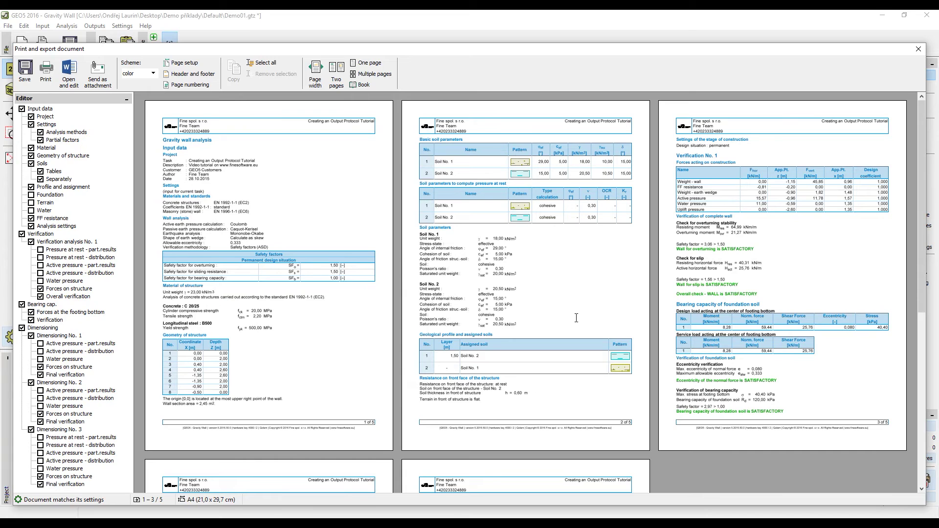
Save a picture of the wall geometry with the description 'Geometry of the Wall'
{"action": "left_click", "coordinate": [918, 49]}
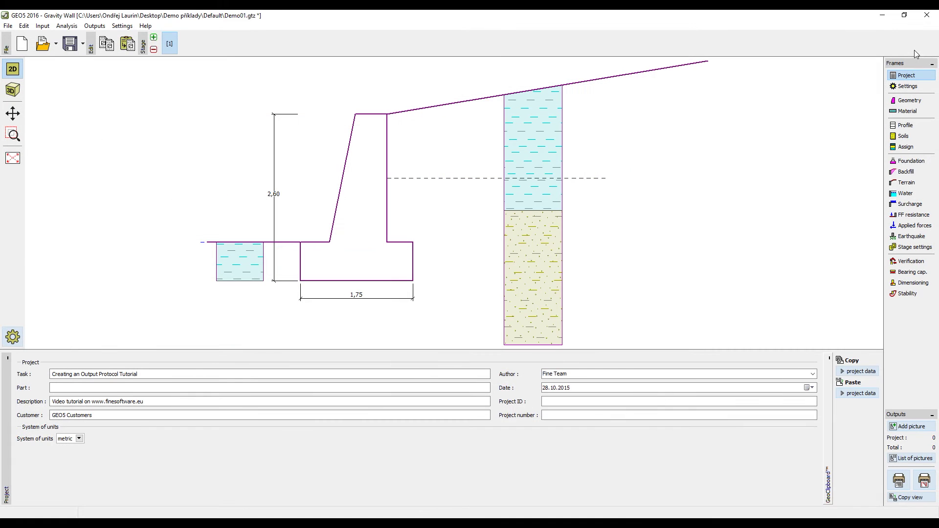
{"action": "left_click", "coordinate": [902, 103]}
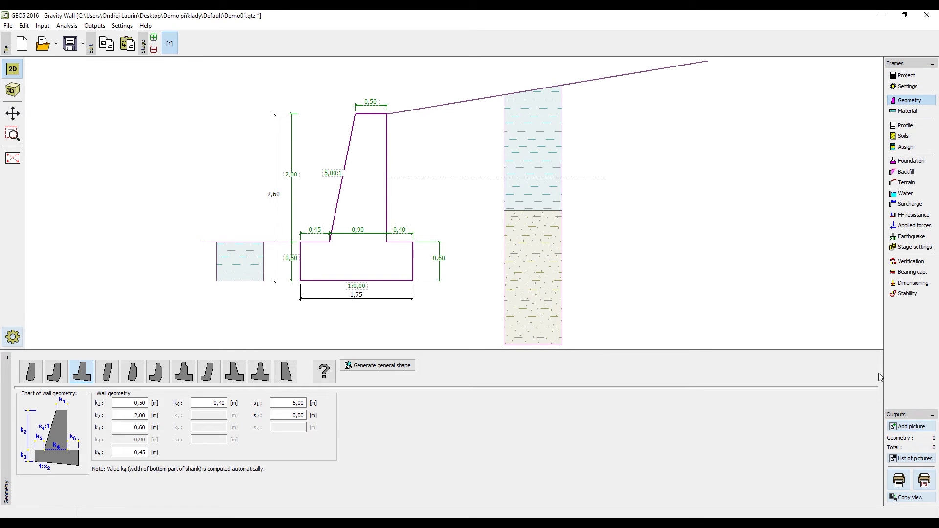
{"action": "left_click", "coordinate": [911, 427]}
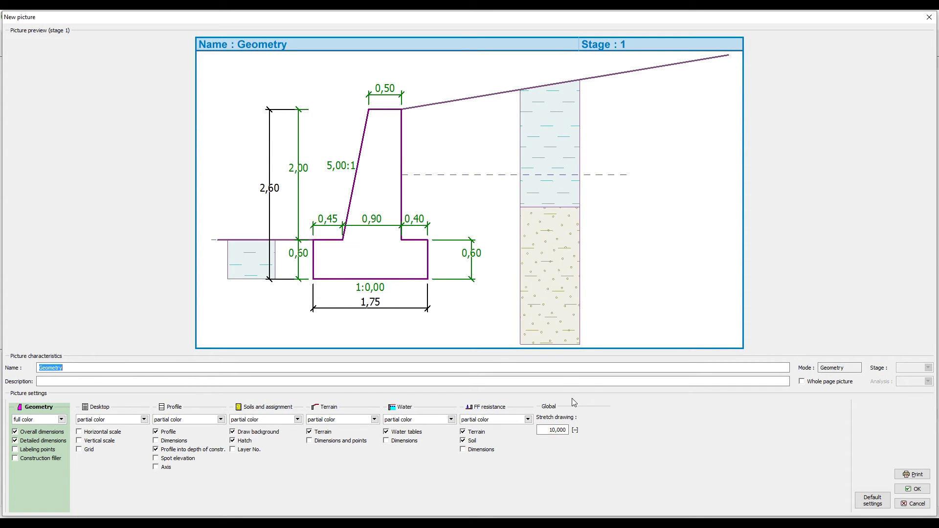
{"action": "left_click", "coordinate": [561, 382]}
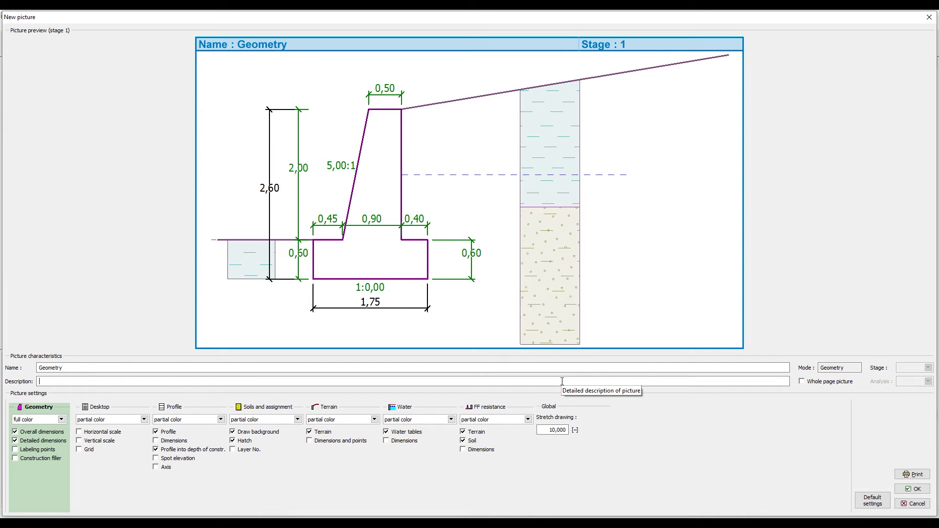
{"action": "type", "text": "Geomet"}
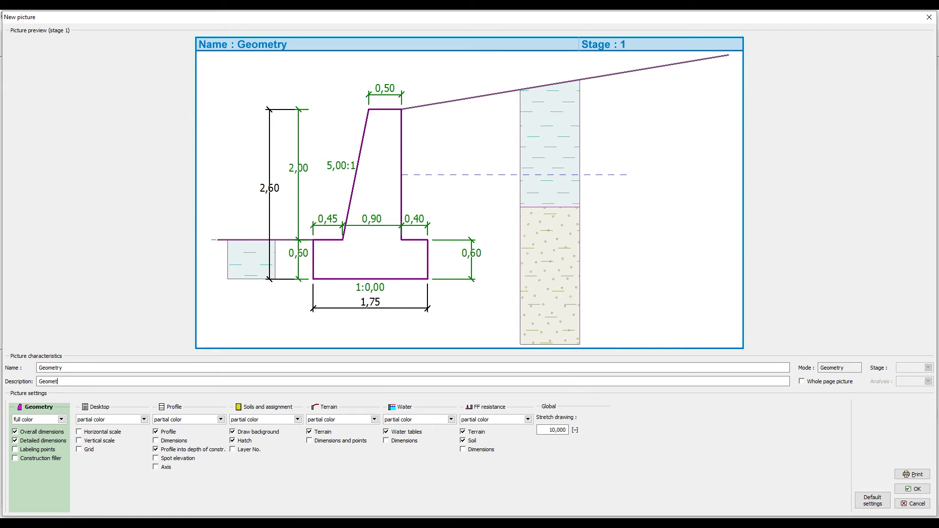
{"action": "type", "text": "ry of the Wall"}
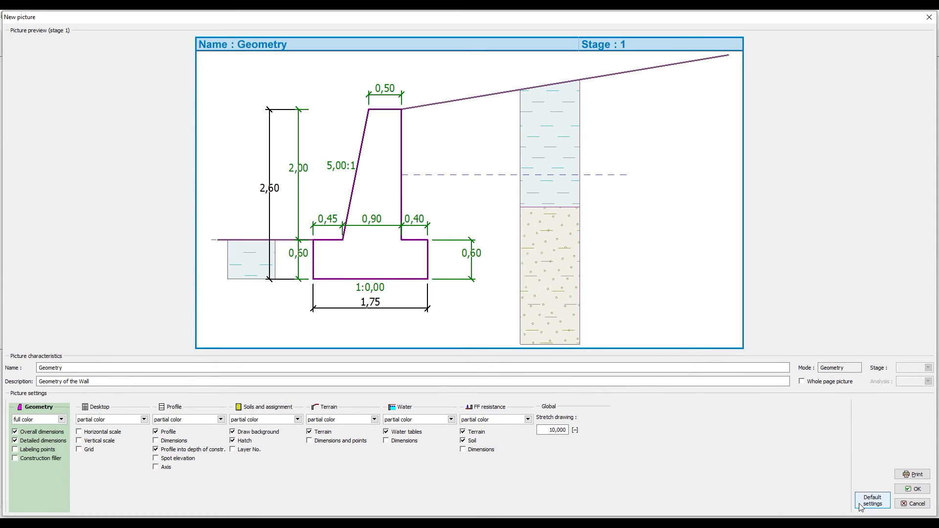
{"action": "left_click", "coordinate": [896, 489]}
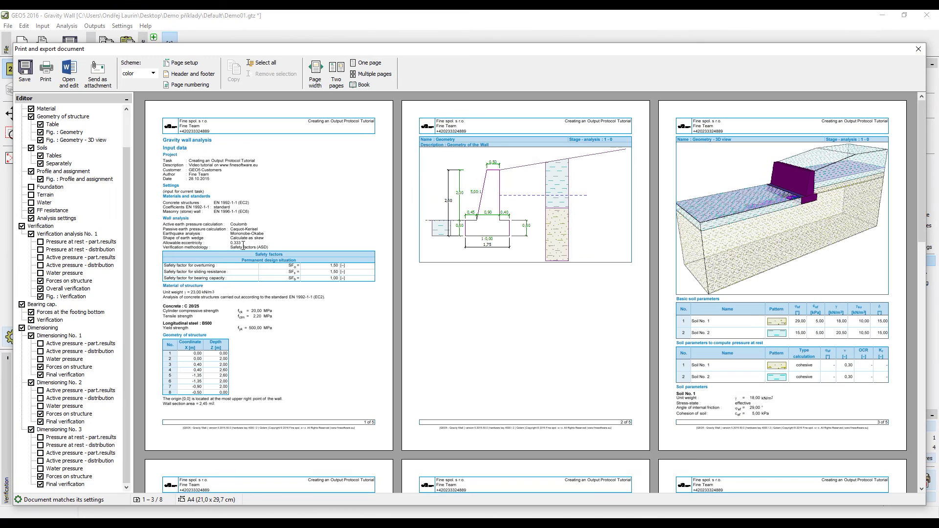
Exclude the Profile and assignment and 2D geometry figures, keeping only Geometry - 3D view
{"action": "left_click", "coordinate": [40, 179]}
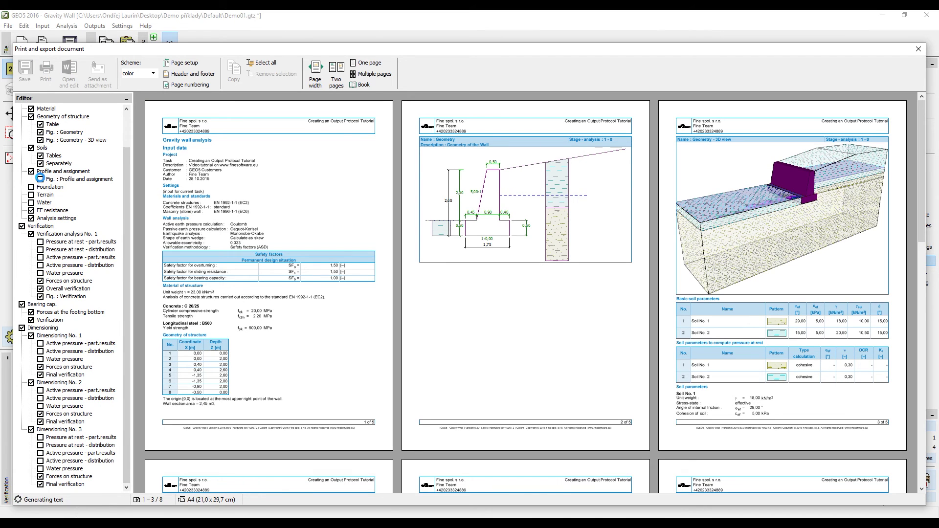
{"action": "left_click", "coordinate": [41, 140]}
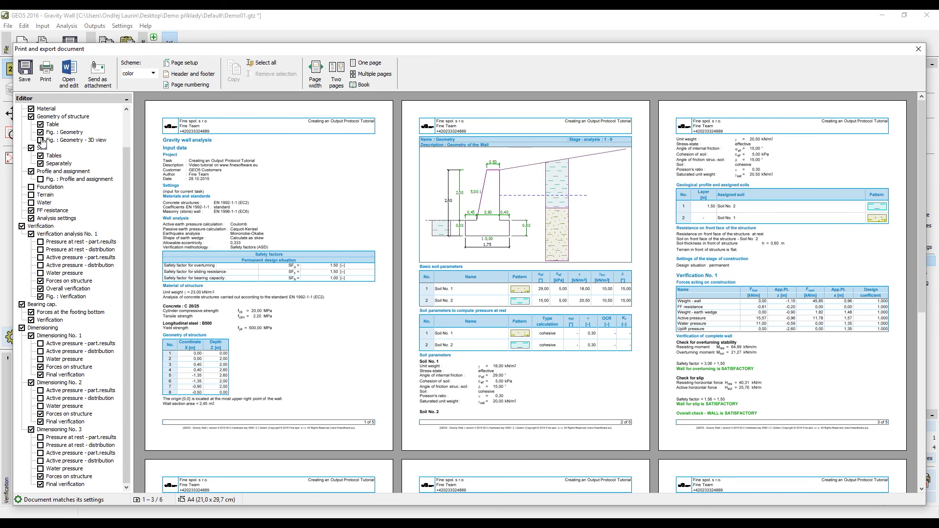
{"action": "left_click", "coordinate": [41, 132]}
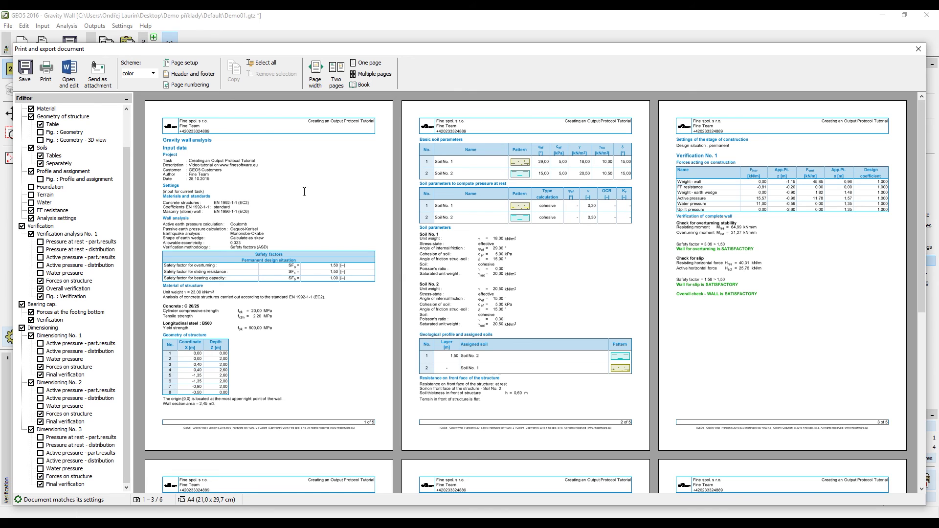
{"action": "left_click", "coordinate": [41, 140]}
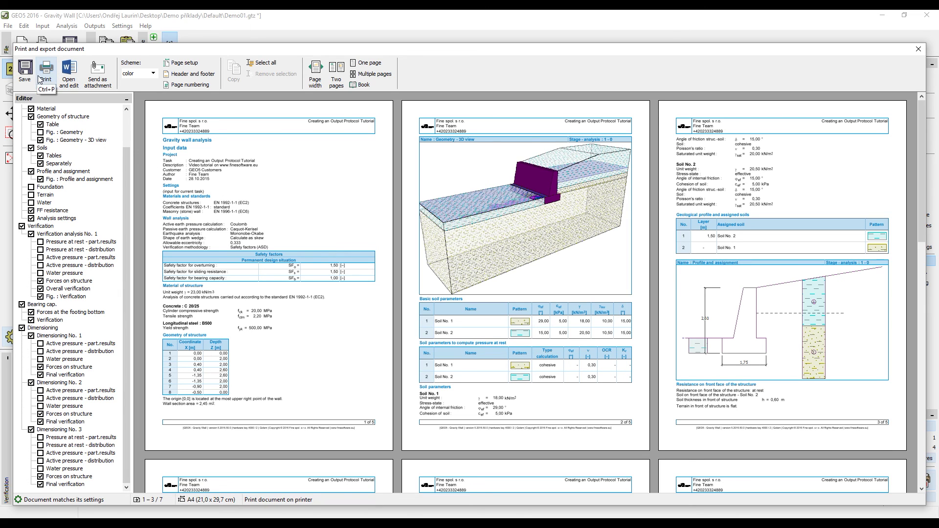
Send the report, with header, logo and 3D figure, to Word as an editable document
{"action": "left_click", "coordinate": [71, 83]}
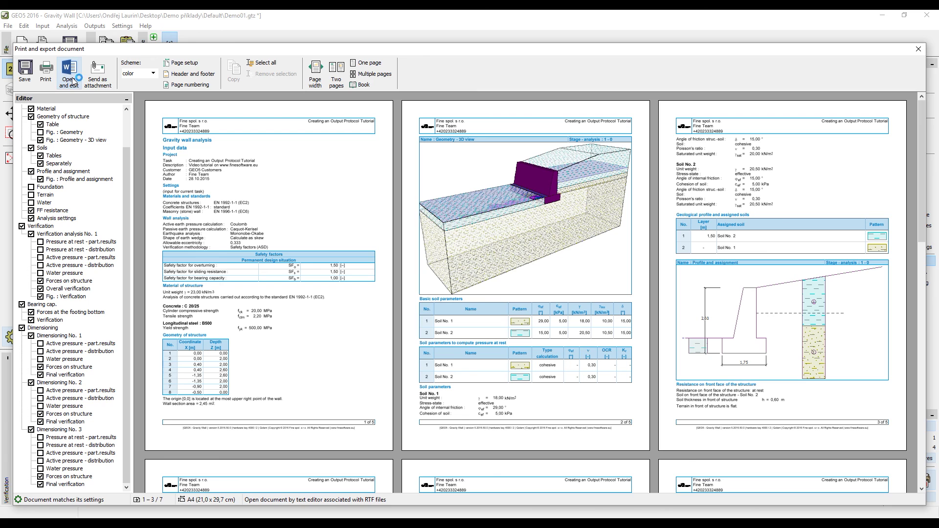